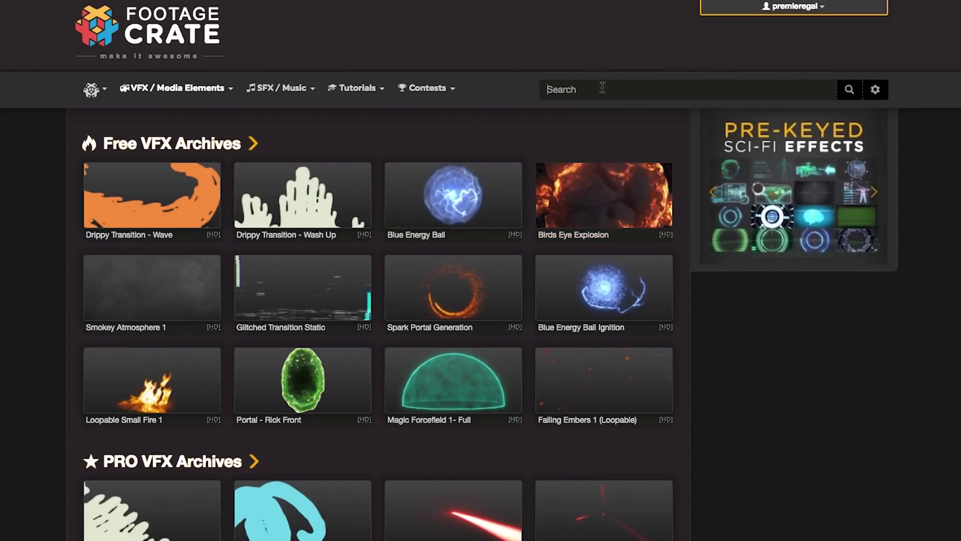
{"action": "type", "text": "ink"}
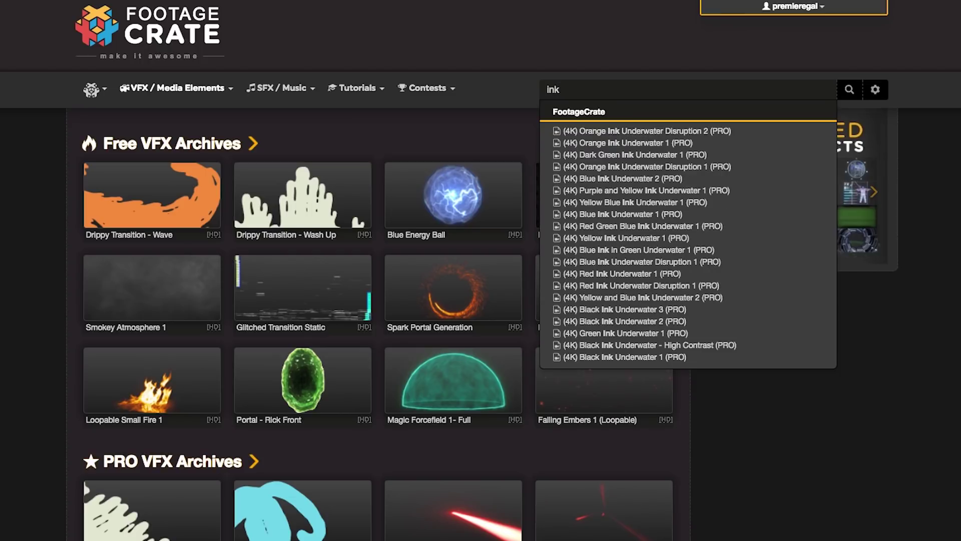
Browse all FootageCrate 'ink' results, then open the 4k Purple Light Leaks bundle page.
{"action": "left_click", "coordinate": [850, 93]}
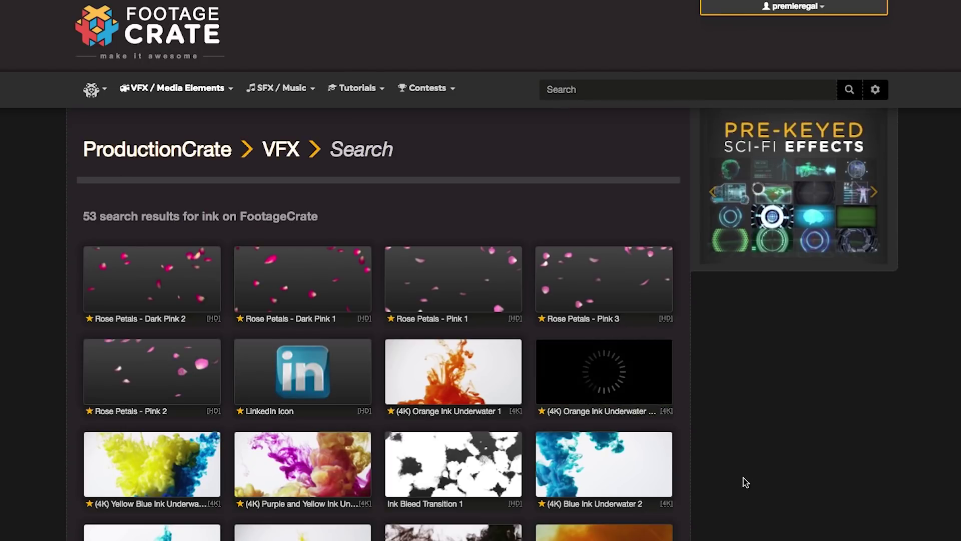
{"action": "scroll", "coordinate": [742, 477], "scroll_direction": "down", "scroll_amount": 1}
{"action": "scroll", "coordinate": [742, 476], "scroll_direction": "down", "scroll_amount": 1}
{"action": "scroll", "coordinate": [742, 476], "scroll_direction": "down", "scroll_amount": 2}
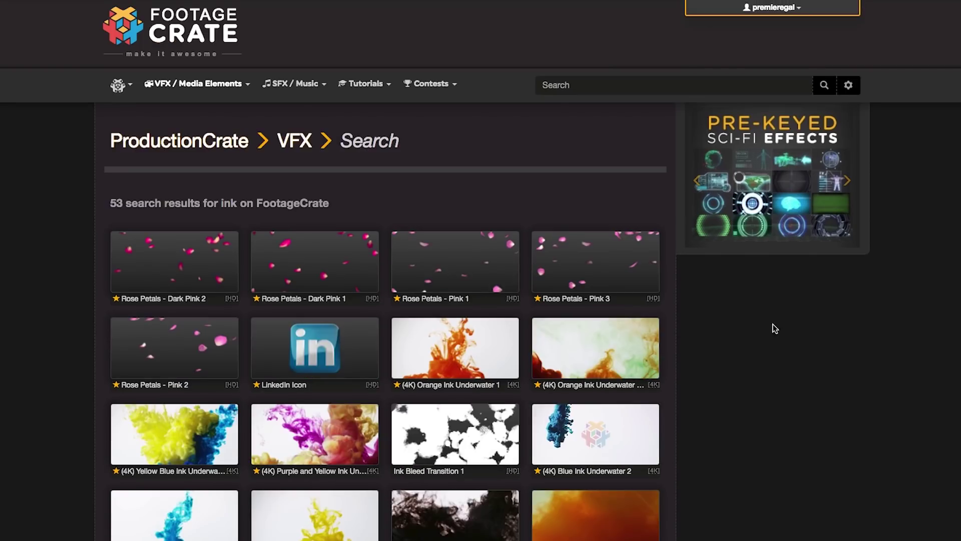
{"action": "left_click", "coordinate": [569, 86]}
{"action": "type", "text": "leaks"}
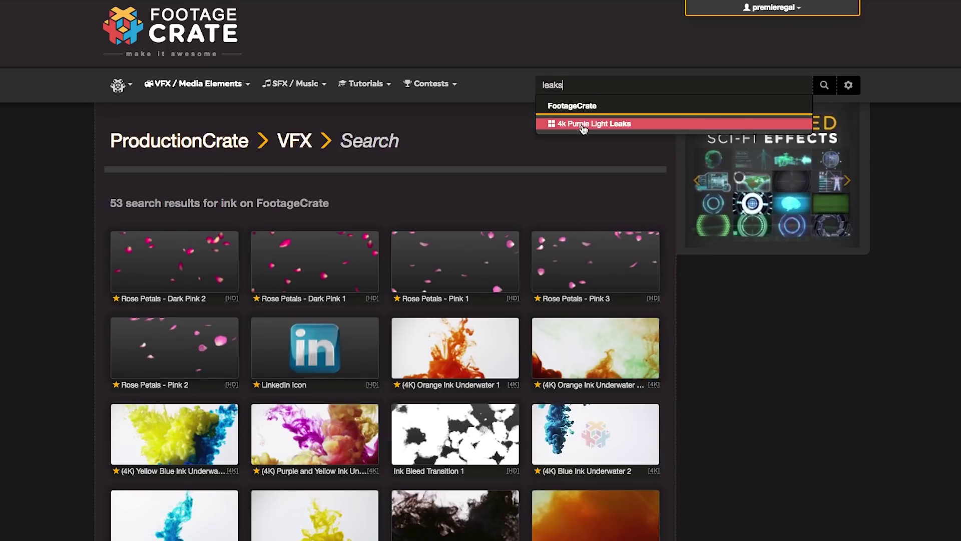
{"action": "left_click", "coordinate": [584, 125]}
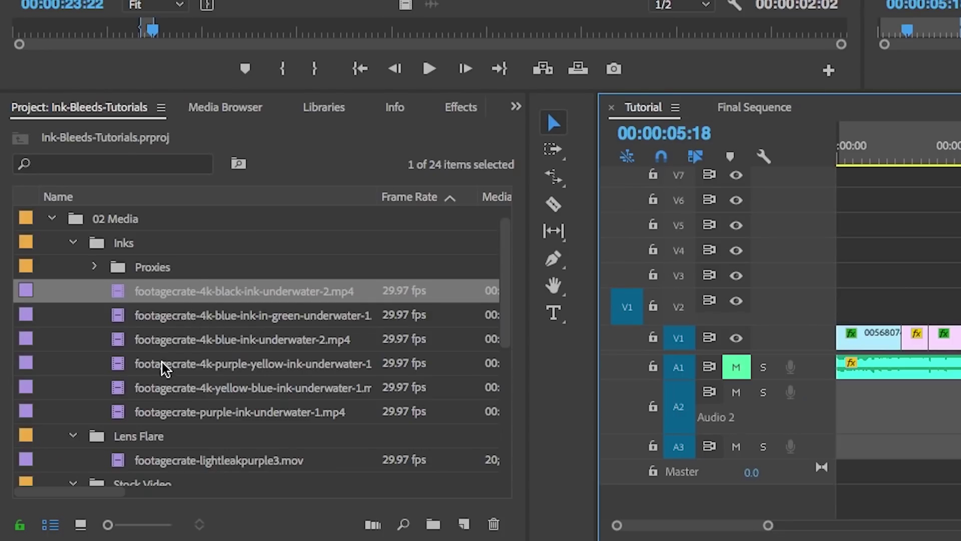
Lay purple-yellow ink clips on V2 over the first video clip, undoing a stray blue ink clip.
{"action": "left_click", "coordinate": [159, 370]}
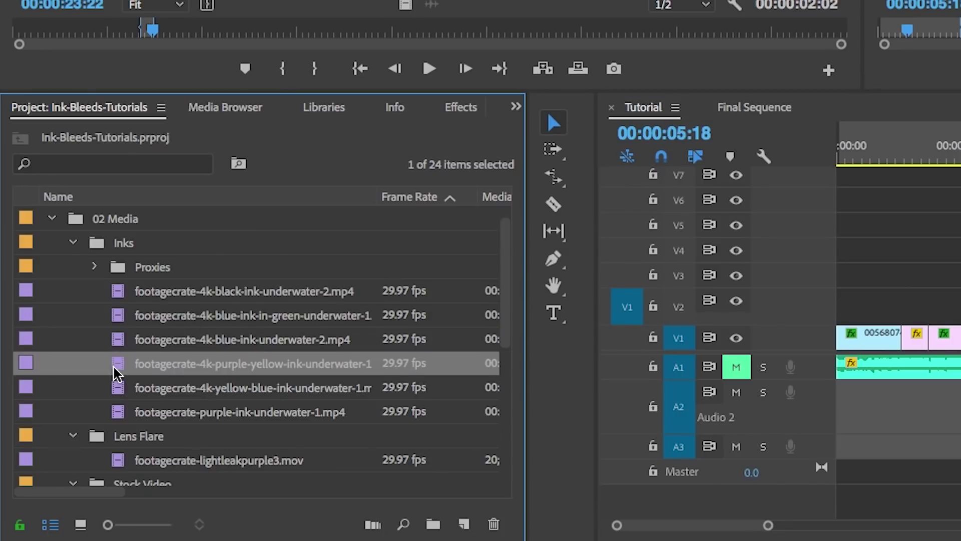
{"action": "left_click_drag", "start_coordinate": [116, 373], "coordinate": [486, 410]}
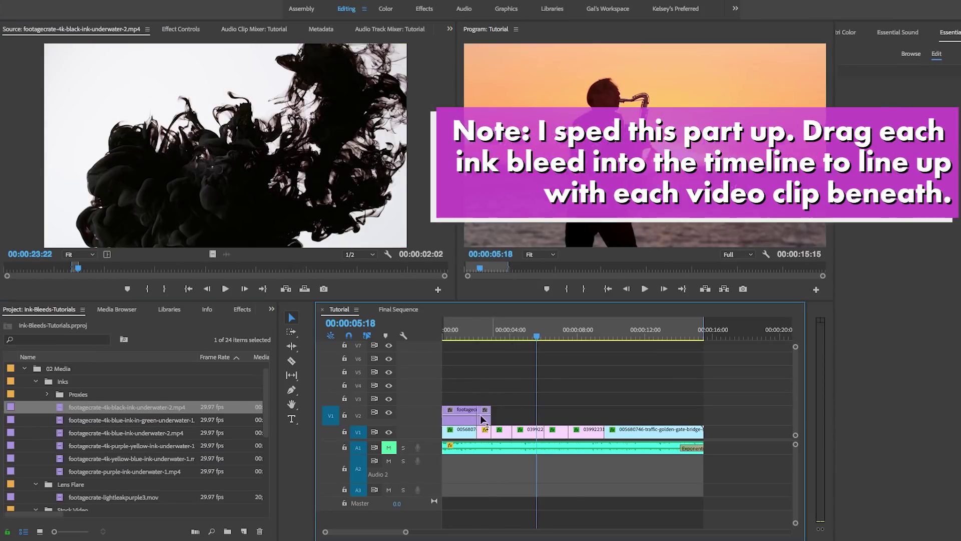
{"action": "double_click", "coordinate": [128, 420]}
{"action": "left_click_drag", "start_coordinate": [128, 420], "coordinate": [532, 426]}
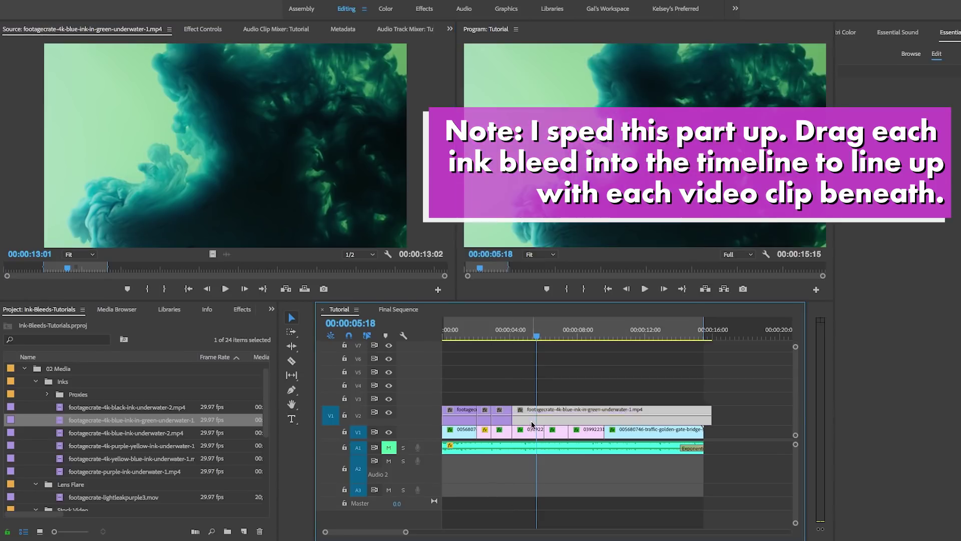
{"action": "key", "text": "ctrl+z"}
{"action": "left_click", "coordinate": [523, 331]}
{"action": "double_click", "coordinate": [132, 445]}
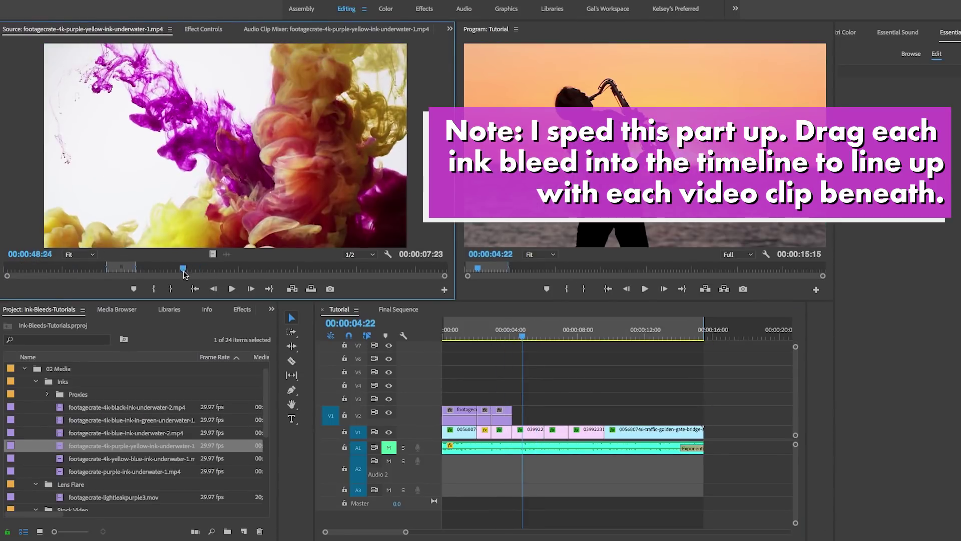
{"action": "left_click_drag", "start_coordinate": [183, 274], "coordinate": [524, 409]}
Add yellow-blue ink near 8 seconds and purple-yellow ink over the remaining video clips on V2.
{"action": "left_click", "coordinate": [556, 330]}
{"action": "left_click", "coordinate": [80, 432]}
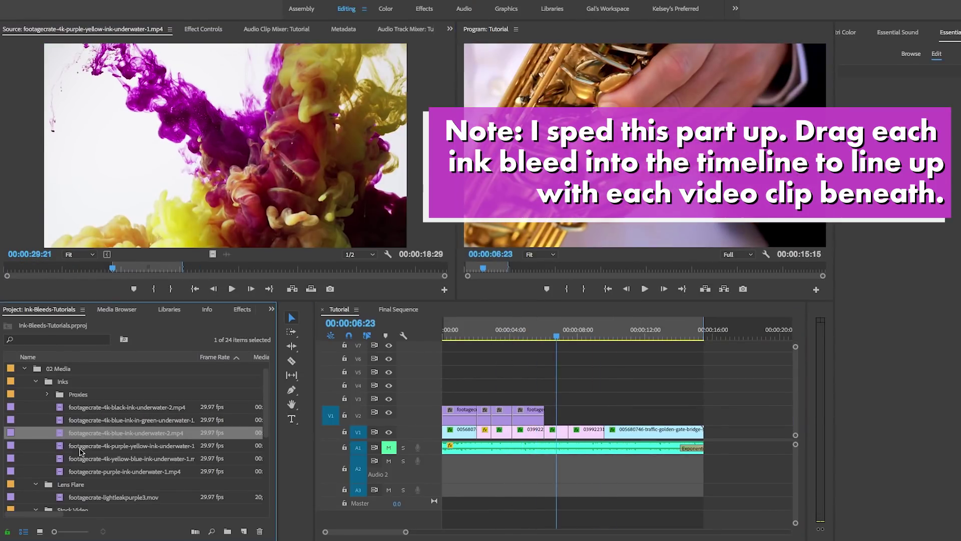
{"action": "double_click", "coordinate": [80, 458]}
{"action": "left_click_drag", "start_coordinate": [226, 150], "coordinate": [549, 415]}
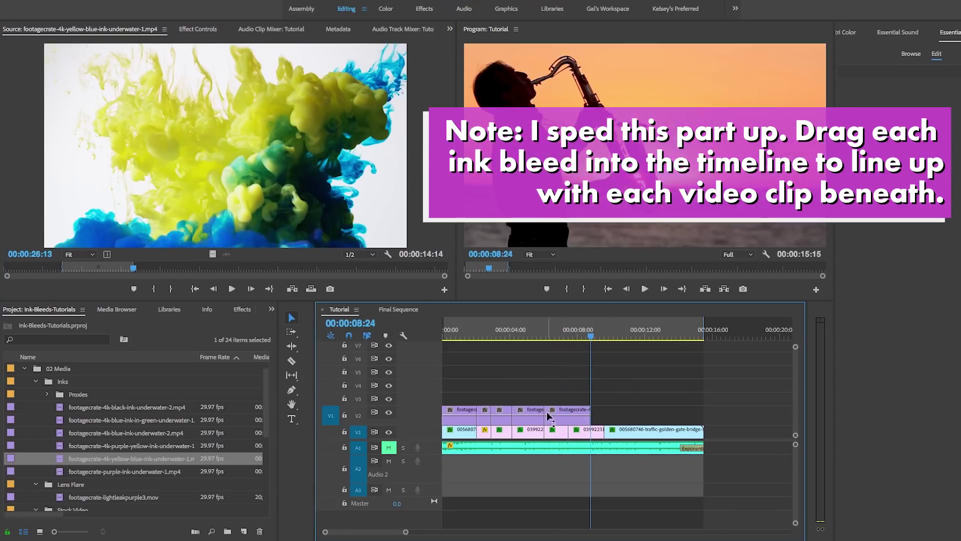
{"action": "double_click", "coordinate": [81, 433]}
{"action": "left_click_drag", "start_coordinate": [226, 151], "coordinate": [590, 415]}
{"action": "double_click", "coordinate": [131, 446]}
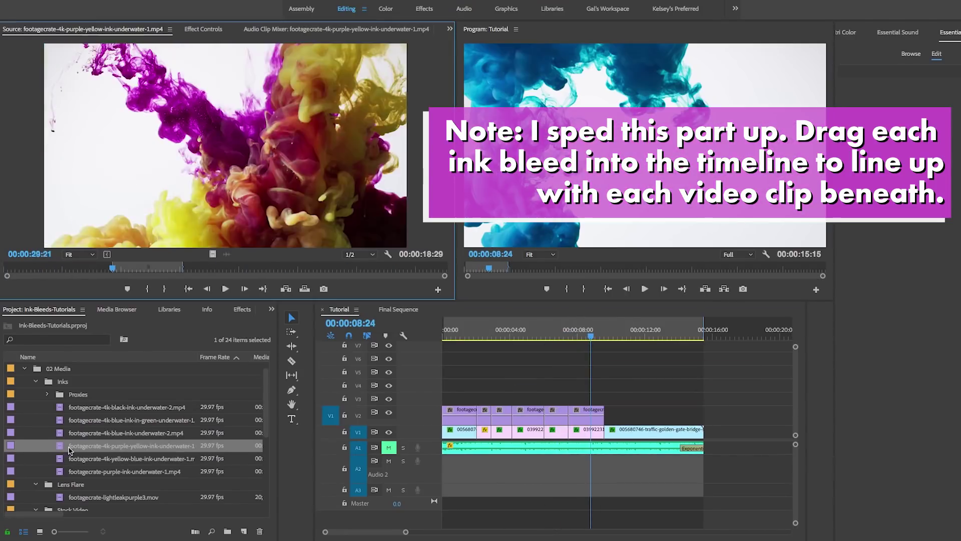
{"action": "left_click", "coordinate": [4, 272]}
{"action": "left_click_drag", "start_coordinate": [226, 150], "coordinate": [605, 416]}
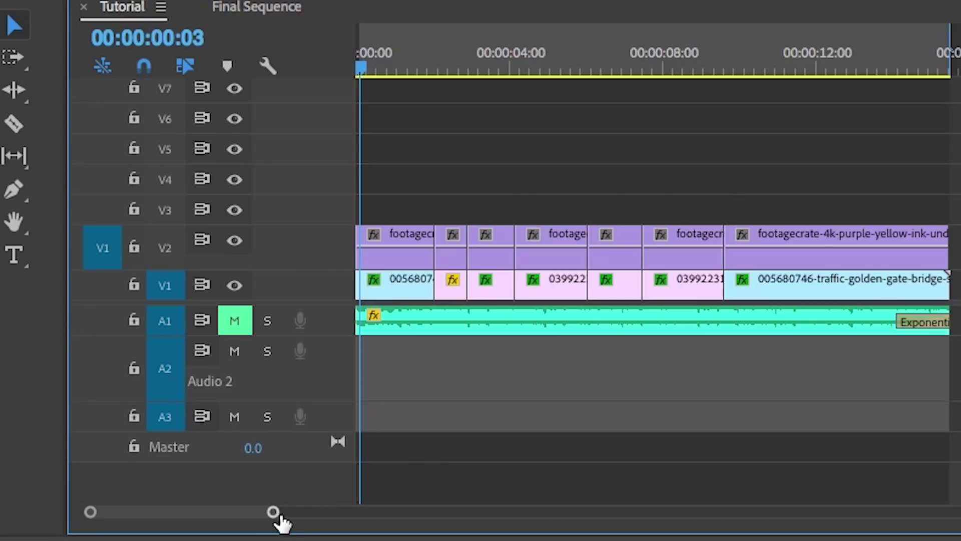
Move the first purple-yellow ink clip to V3, lengthen it, and split it around three seconds.
{"action": "left_click_drag", "start_coordinate": [278, 519], "coordinate": [249, 518]}
{"action": "left_click_drag", "start_coordinate": [448, 233], "coordinate": [464, 194]}
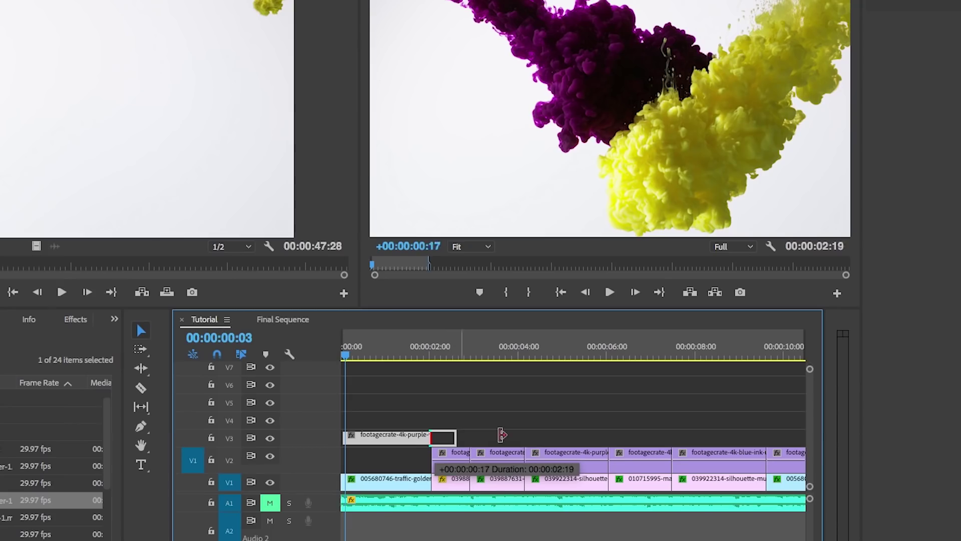
{"action": "left_click_drag", "start_coordinate": [429, 435], "coordinate": [533, 434]}
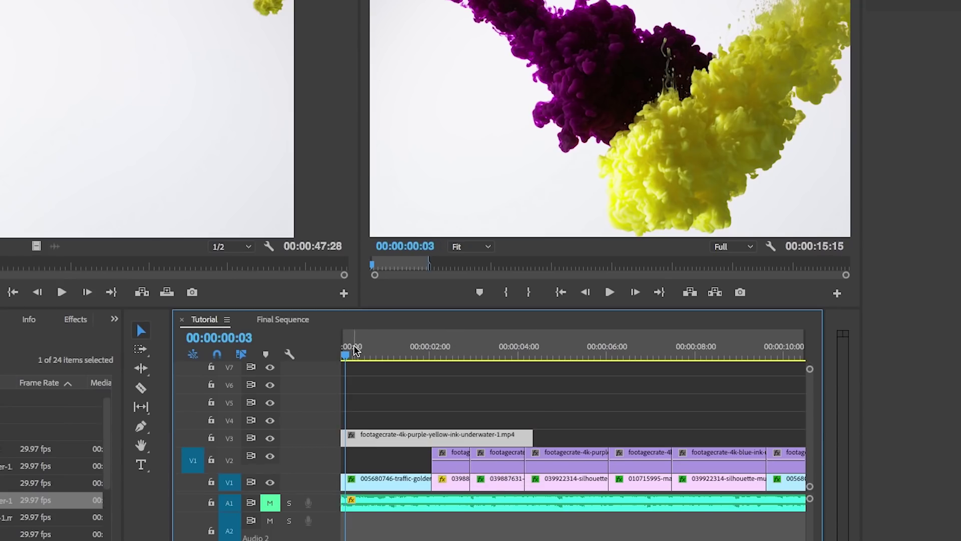
{"action": "left_click", "coordinate": [418, 352]}
{"action": "left_click_drag", "start_coordinate": [417, 352], "coordinate": [477, 370]}
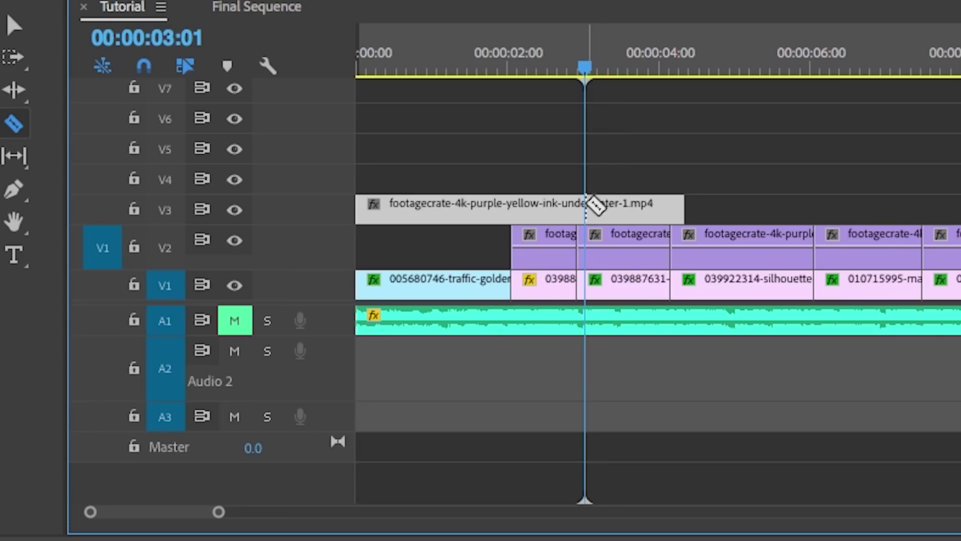
{"action": "key", "text": "ctrl+k"}
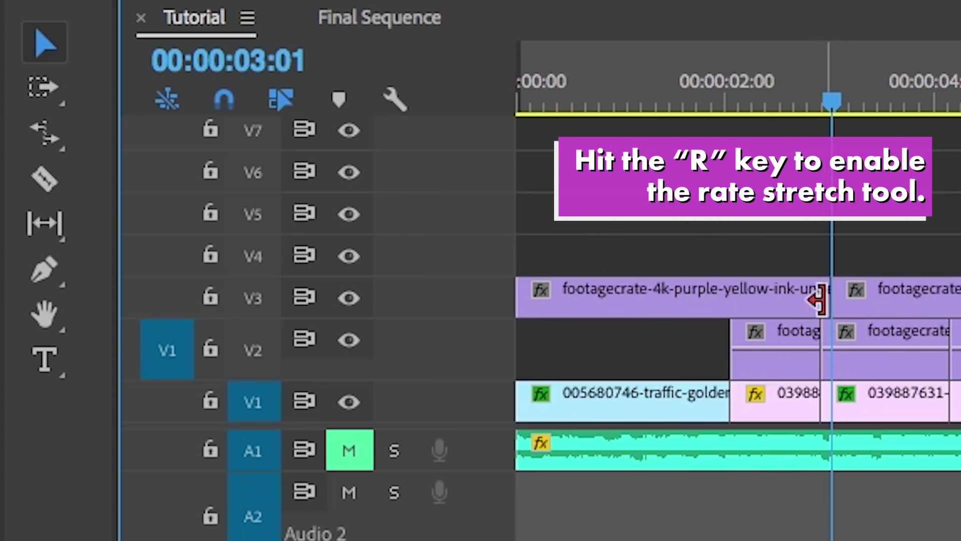
Rate-stretch the ink clip shorter to speed it up, and shift it earlier.
{"action": "key", "text": "r"}
{"action": "left_click_drag", "start_coordinate": [822, 300], "coordinate": [582, 300]}
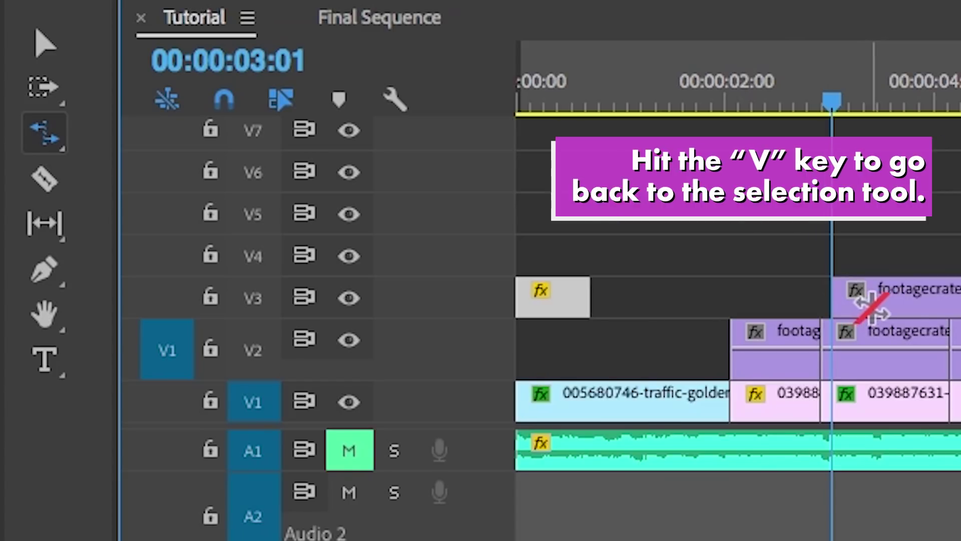
{"action": "key", "text": "v"}
{"action": "left_click_drag", "start_coordinate": [913, 304], "coordinate": [692, 297]}
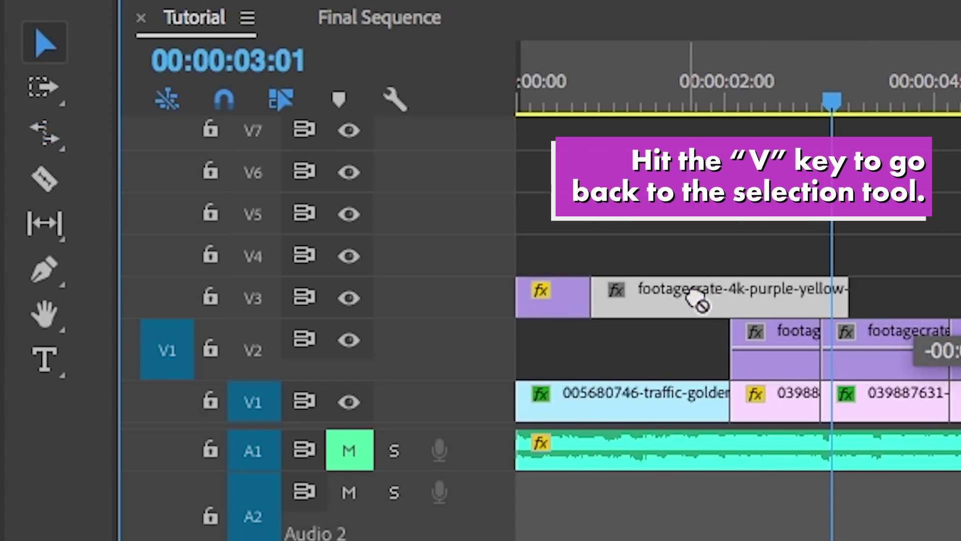
Cut the ink clip where the second video starts, delete the leftover, and return it to V2.
{"action": "key", "text": "c"}
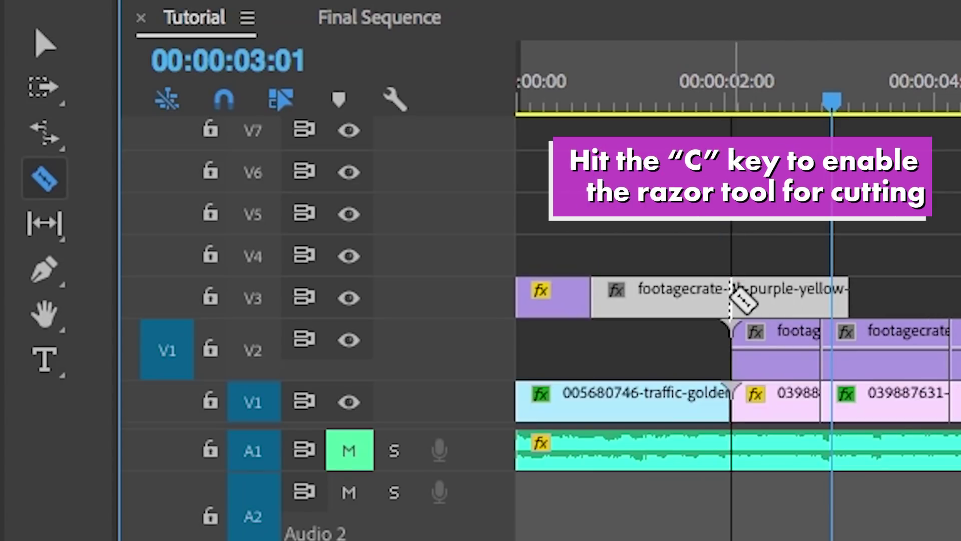
{"action": "left_click", "coordinate": [733, 298]}
{"action": "key", "text": "v"}
{"action": "left_click", "coordinate": [779, 307]}
{"action": "key", "text": "Delete"}
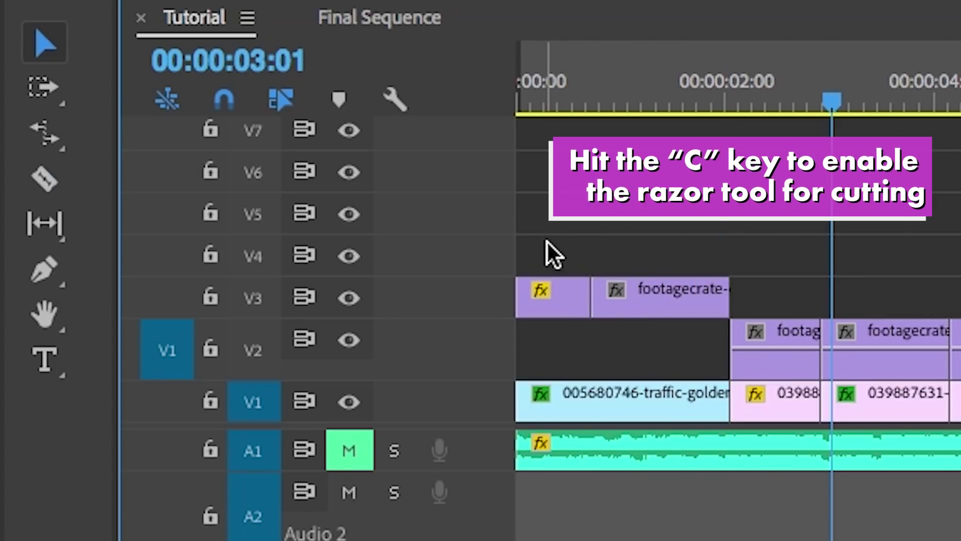
{"action": "mouse_move", "coordinate": [547, 241]}
{"action": "left_mouse_down"}
{"action": "mouse_move", "coordinate": [669, 301]}
{"action": "mouse_move", "coordinate": [655, 353]}
{"action": "left_mouse_up"}
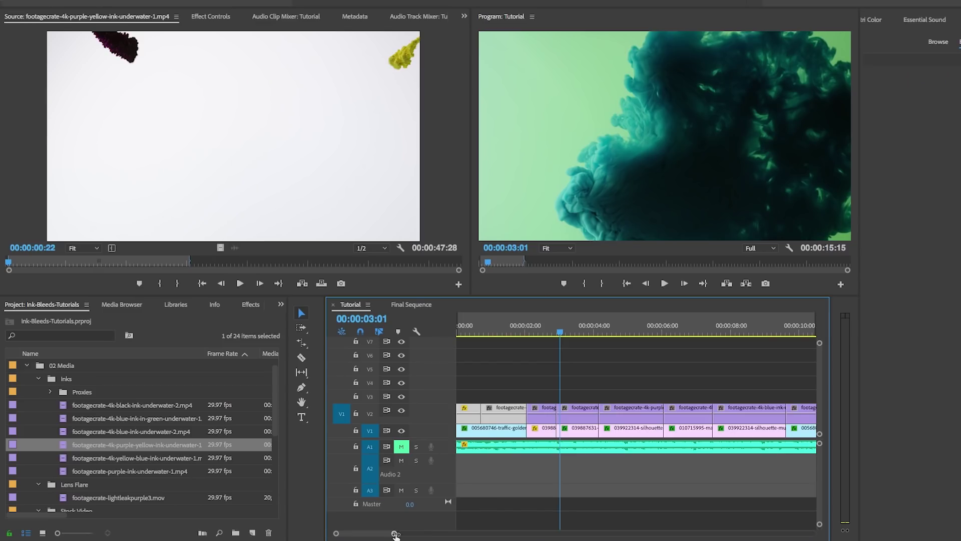
Scale the first ink clip up in Effect Controls so it fills the frame.
{"action": "left_click_drag", "start_coordinate": [398, 531], "coordinate": [430, 534]}
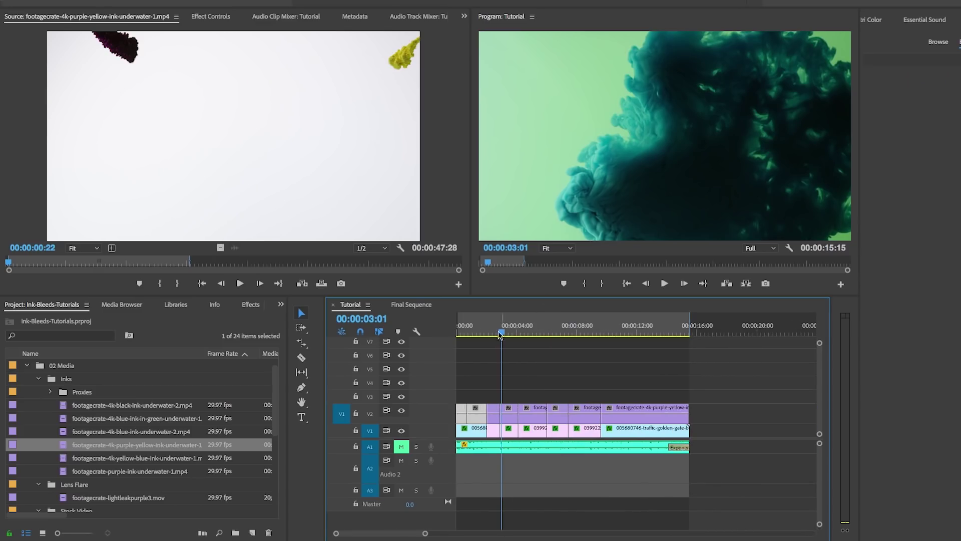
{"action": "left_click_drag", "start_coordinate": [500, 335], "coordinate": [462, 335]}
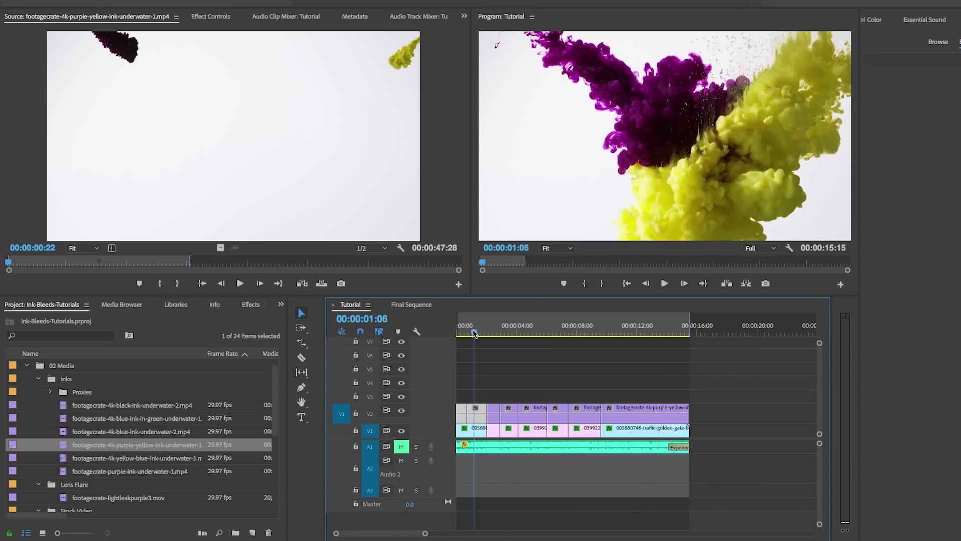
{"action": "left_click", "coordinate": [205, 17]}
{"action": "mouse_move", "coordinate": [173, 85]}
{"action": "left_mouse_down"}
{"action": "mouse_move", "coordinate": [195, 85]}
{"action": "mouse_move", "coordinate": [181, 86]}
{"action": "mouse_move", "coordinate": [195, 96]}
{"action": "left_mouse_up"}
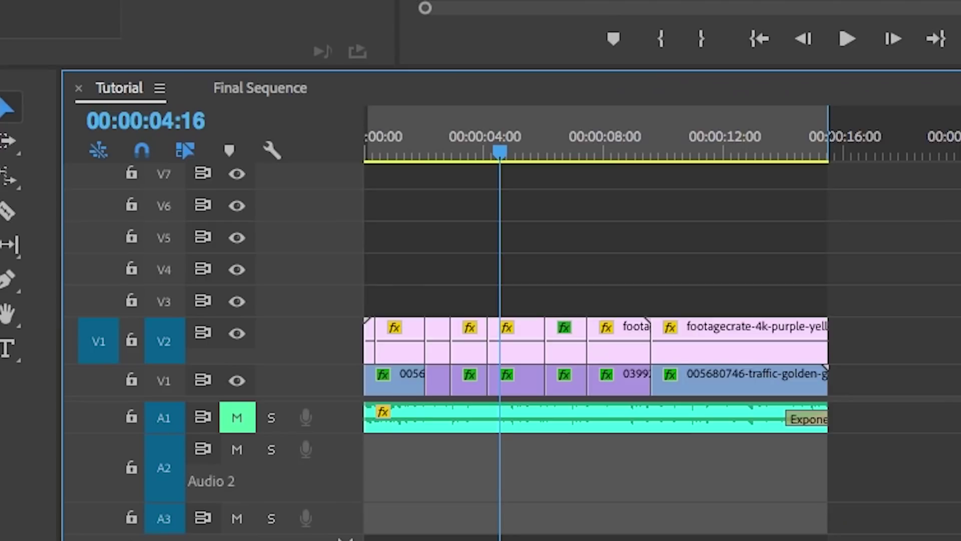
Apply Luma Key to all the V2 ink clips and scrub to preview the keyed result.
{"action": "left_click_drag", "start_coordinate": [920, 349], "coordinate": [366, 302]}
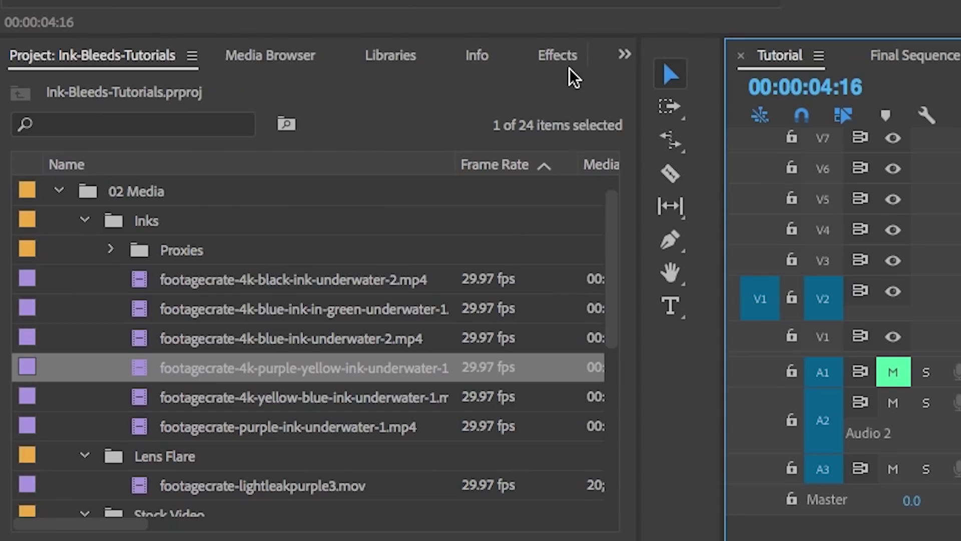
{"action": "left_click", "coordinate": [495, 60]}
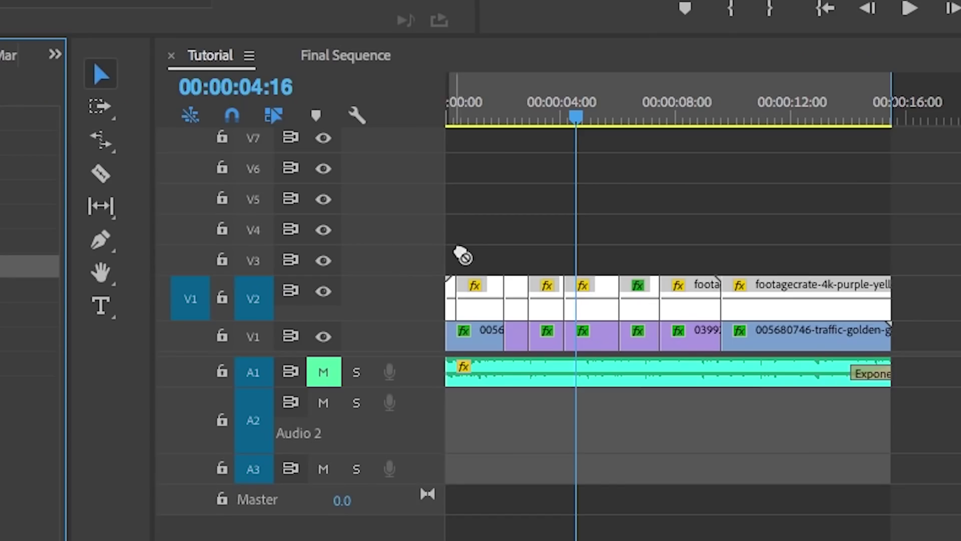
{"action": "mouse_move", "coordinate": [199, 275]}
{"action": "left_mouse_down"}
{"action": "mouse_move", "coordinate": [556, 293]}
{"action": "mouse_move", "coordinate": [554, 303]}
{"action": "left_mouse_up"}
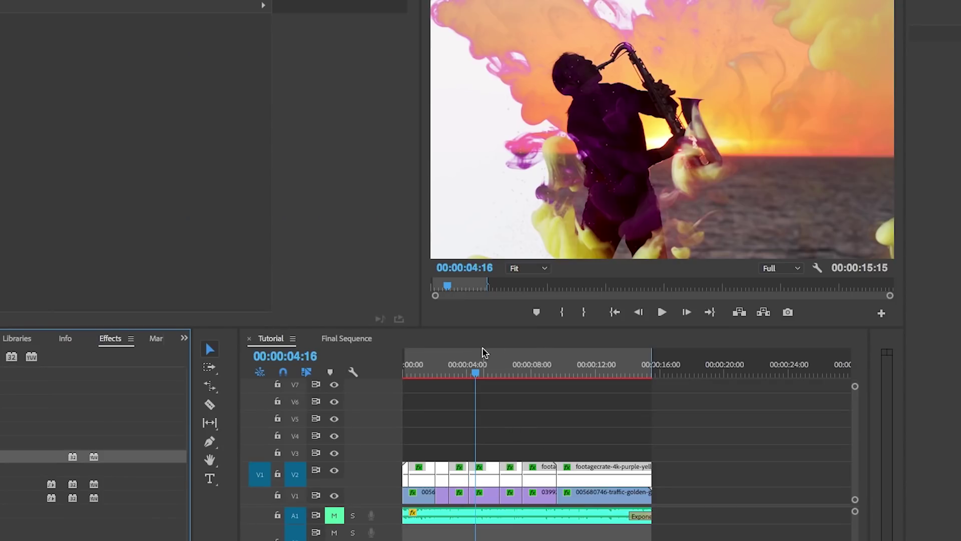
{"action": "left_click_drag", "start_coordinate": [485, 374], "coordinate": [538, 384]}
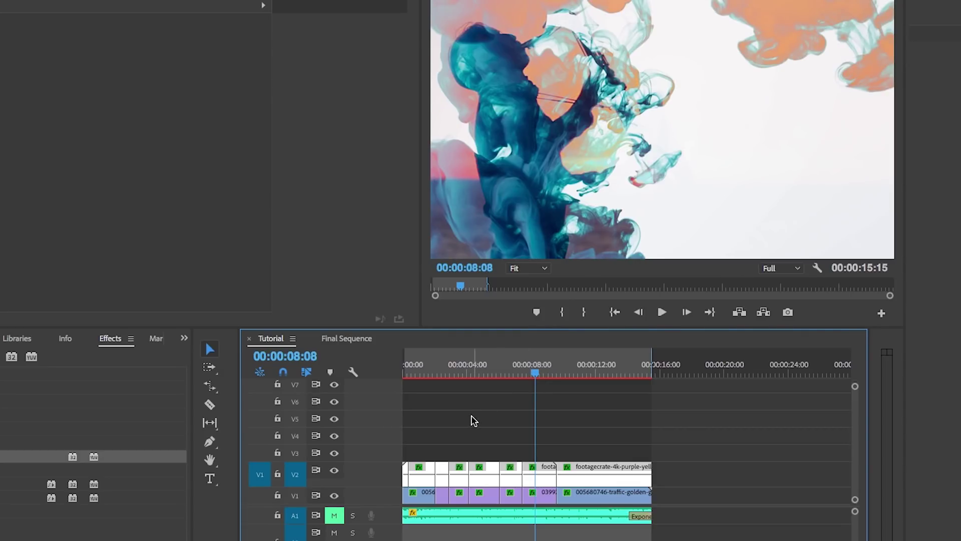
{"action": "left_click", "coordinate": [465, 421]}
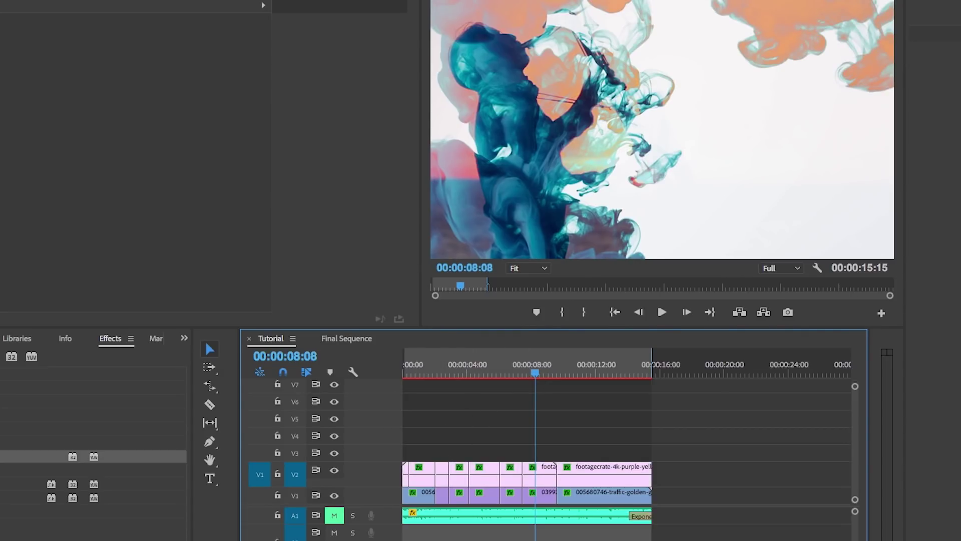
{"action": "scroll", "coordinate": [449, 500], "scroll_direction": "up", "scroll_amount": 3}
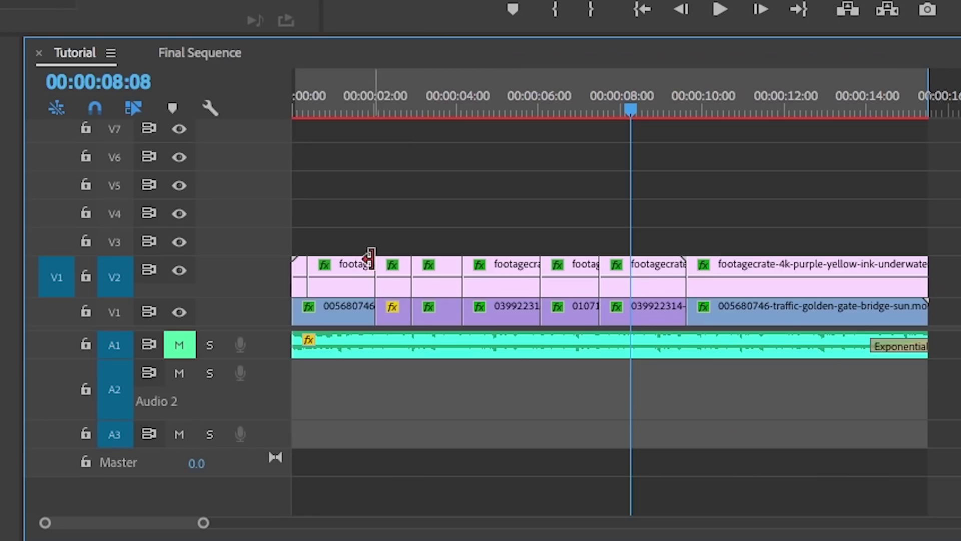
Apply Default Transitions at the V2 edit points, then trim the first Cross Dissolve shorter.
{"action": "right_click", "coordinate": [374, 267]}
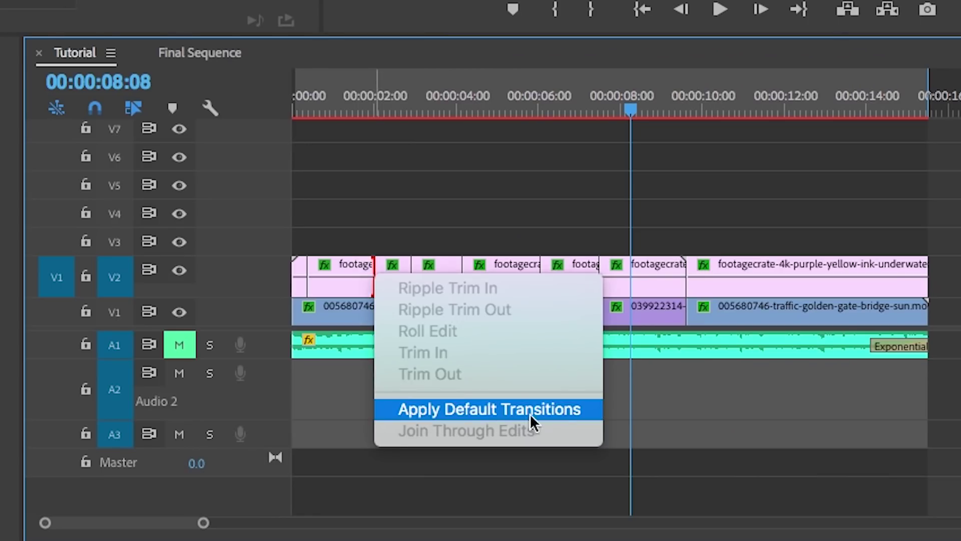
{"action": "left_click", "coordinate": [525, 408]}
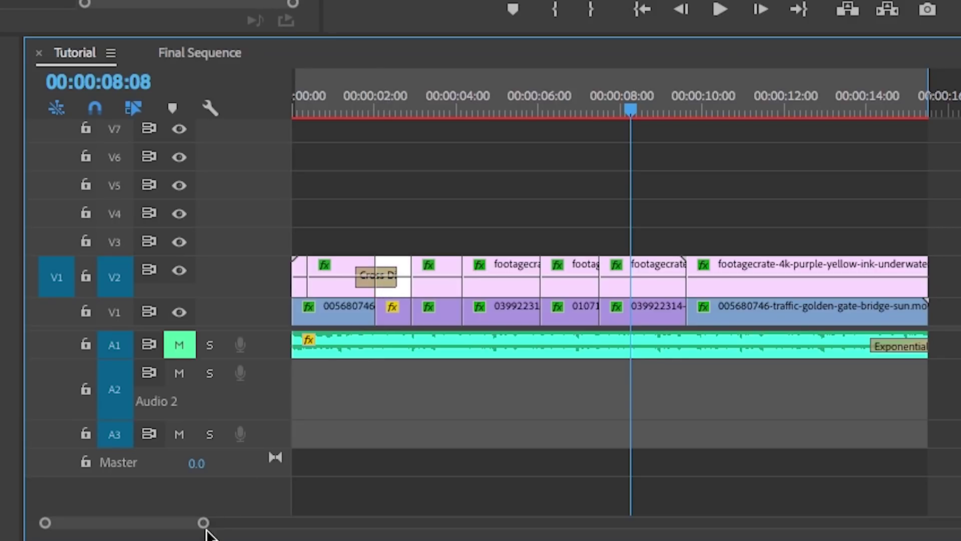
{"action": "mouse_move", "coordinate": [205, 524]}
{"action": "left_mouse_down"}
{"action": "mouse_move", "coordinate": [183, 526]}
{"action": "mouse_move", "coordinate": [198, 524]}
{"action": "left_mouse_up"}
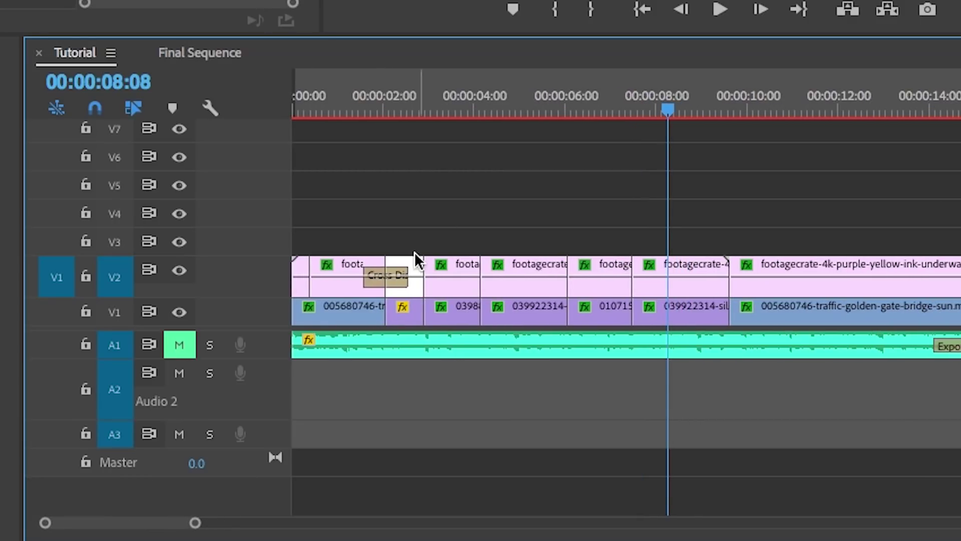
{"action": "left_click_drag", "start_coordinate": [260, 256], "coordinate": [266, 228]}
{"action": "left_click_drag", "start_coordinate": [407, 275], "coordinate": [389, 272]}
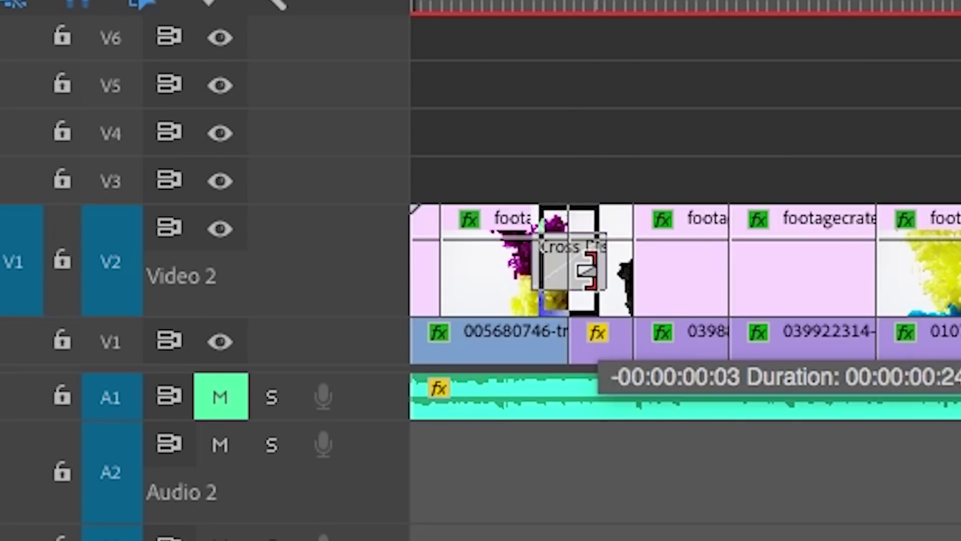
{"action": "left_click_drag", "start_coordinate": [580, 272], "coordinate": [583, 275]}
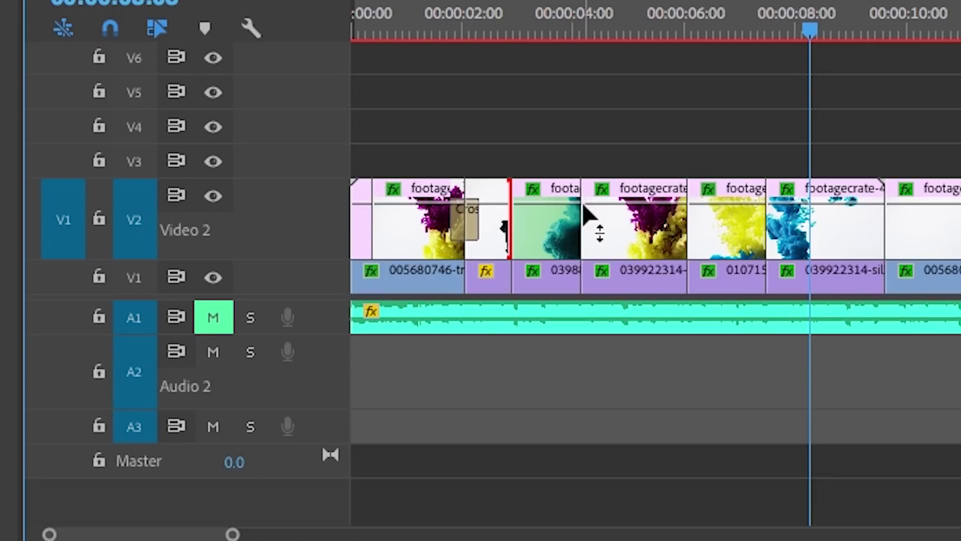
{"action": "left_click_drag", "start_coordinate": [235, 532], "coordinate": [290, 534]}
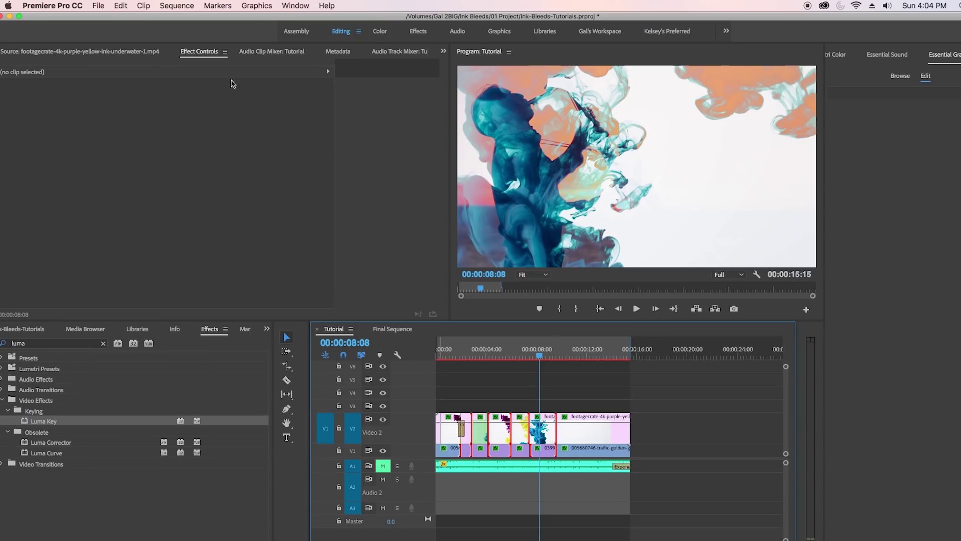
Paste the copied dissolves onto the V1 footage cuts and show the project media files.
{"action": "left_click", "coordinate": [117, 7]}
{"action": "left_click", "coordinate": [129, 66]}
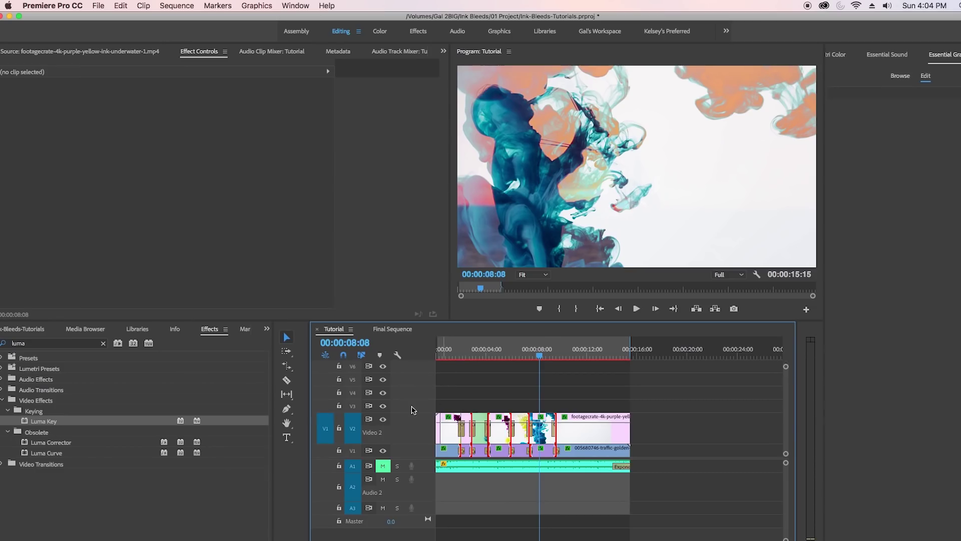
{"action": "left_click", "coordinate": [74, 478]}
{"action": "left_click", "coordinate": [23, 328]}
Drop lightleakpurple3.mov on V3 at 0s with Screen blend mode and 80% opacity.
{"action": "left_click_drag", "start_coordinate": [105, 515], "coordinate": [453, 368]}
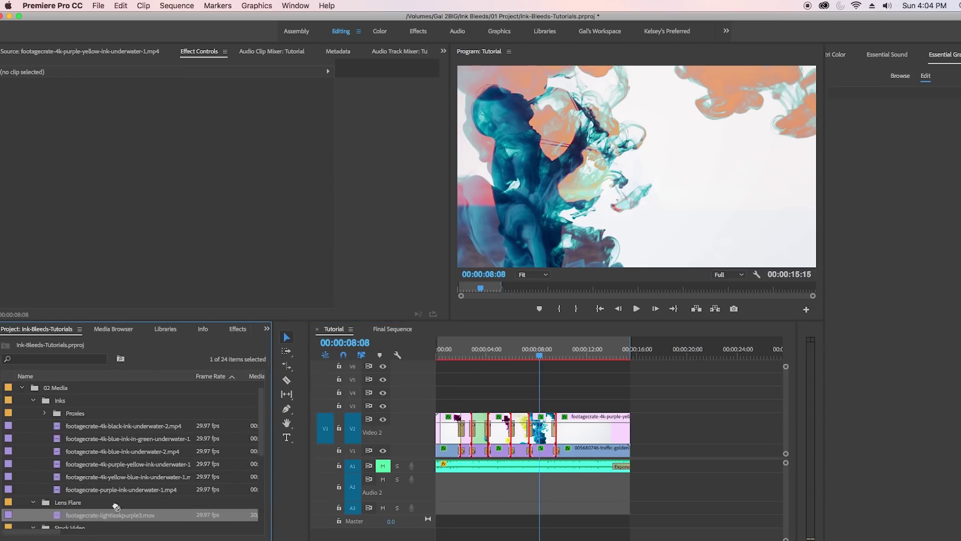
{"action": "left_click", "coordinate": [443, 353]}
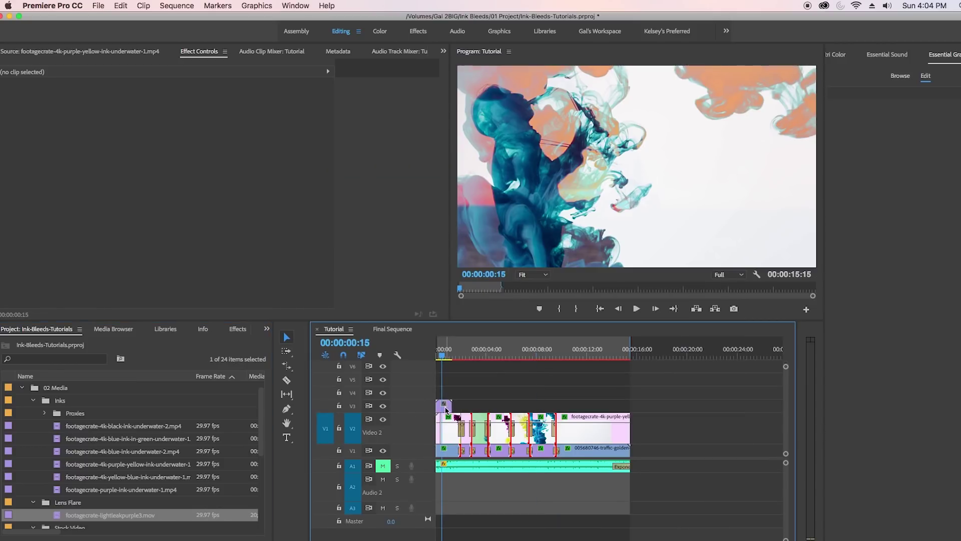
{"action": "left_click_drag", "start_coordinate": [447, 409], "coordinate": [446, 407]}
{"action": "left_click", "coordinate": [168, 218]}
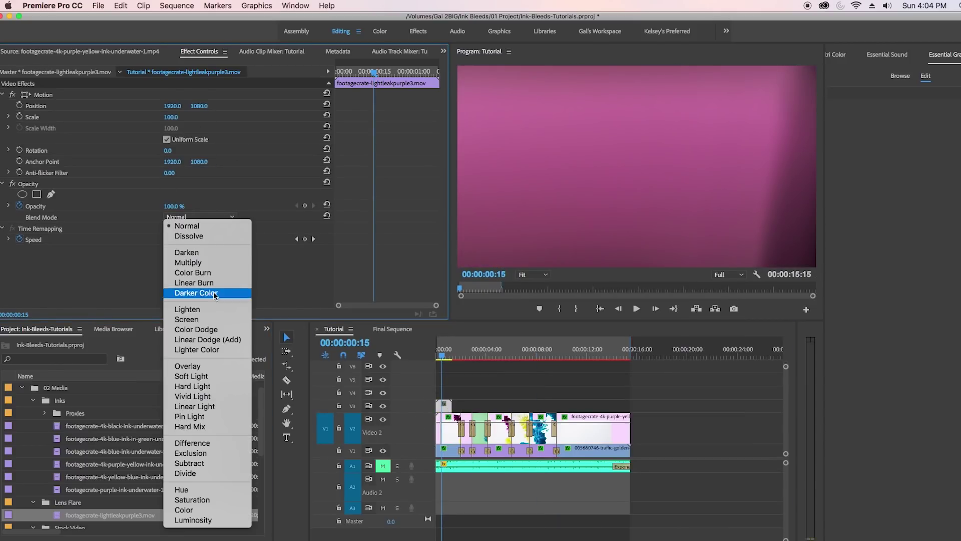
{"action": "left_click", "coordinate": [203, 320]}
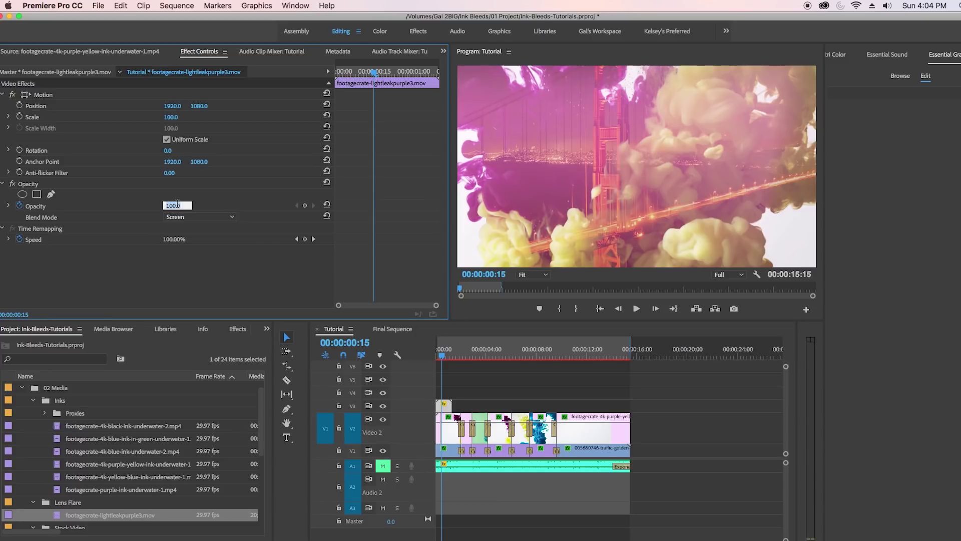
{"action": "left_click", "coordinate": [178, 204]}
{"action": "type", "text": "80"}
{"action": "type", "text": ".0 %"}
{"action": "key", "text": "Return"}
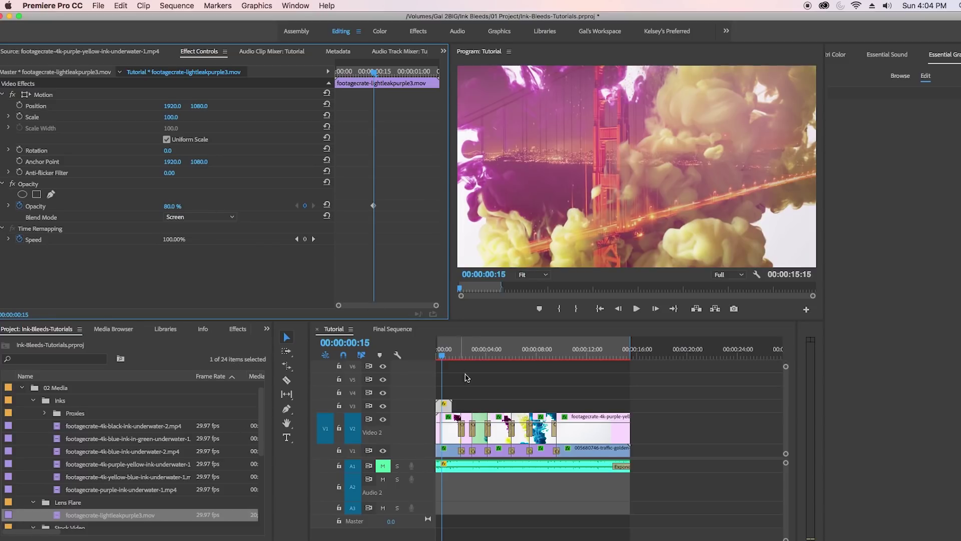
{"action": "left_click", "coordinate": [475, 400]}
{"action": "left_click", "coordinate": [443, 407]}
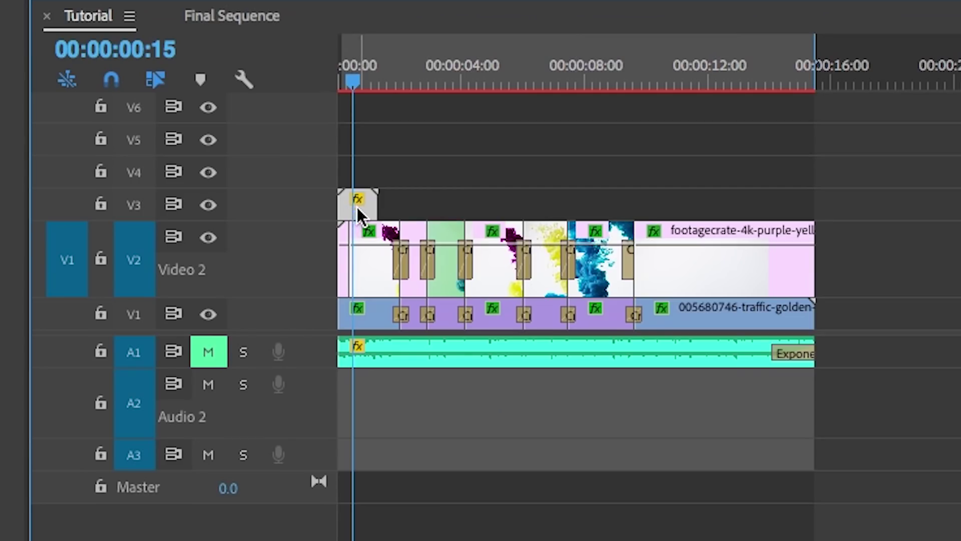
Copy the light leak to the sequence end, then move ink and leak clips up a track.
{"action": "left_click_drag", "start_coordinate": [357, 207], "coordinate": [549, 214]}
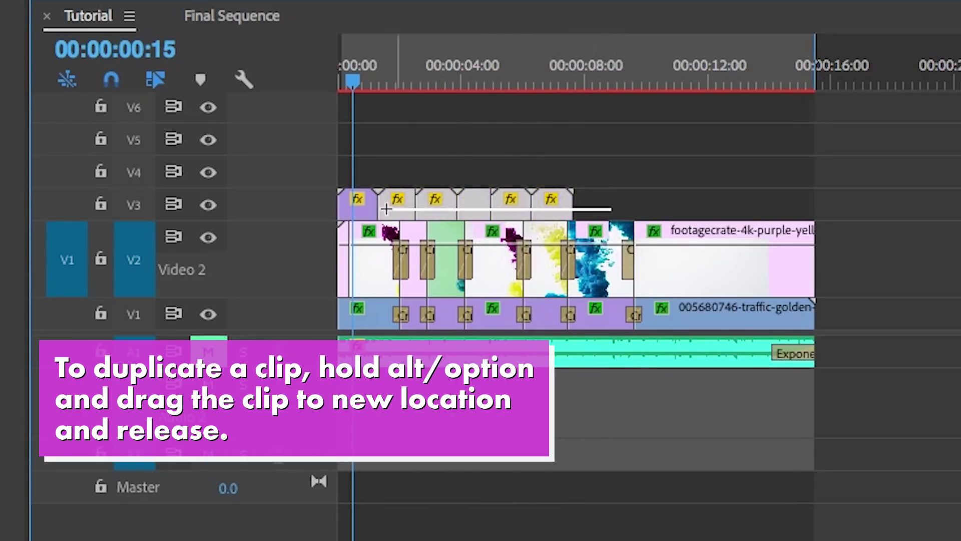
{"action": "mouse_move", "coordinate": [387, 208]}
{"action": "left_mouse_down"}
{"action": "mouse_move", "coordinate": [367, 220]}
{"action": "mouse_move", "coordinate": [605, 209]}
{"action": "left_mouse_up"}
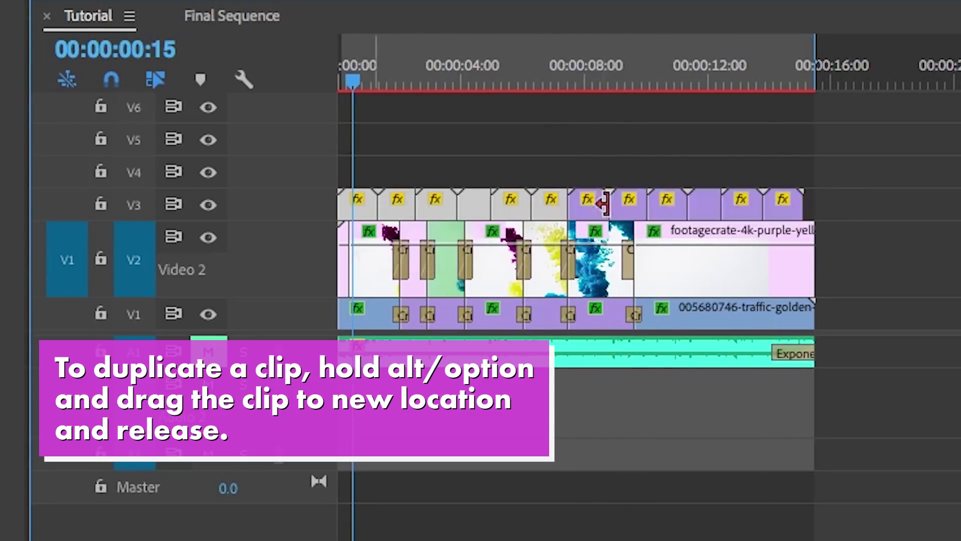
{"action": "mouse_move", "coordinate": [783, 220]}
{"action": "left_mouse_down"}
{"action": "mouse_move", "coordinate": [843, 204]}
{"action": "mouse_move", "coordinate": [821, 203]}
{"action": "left_mouse_up"}
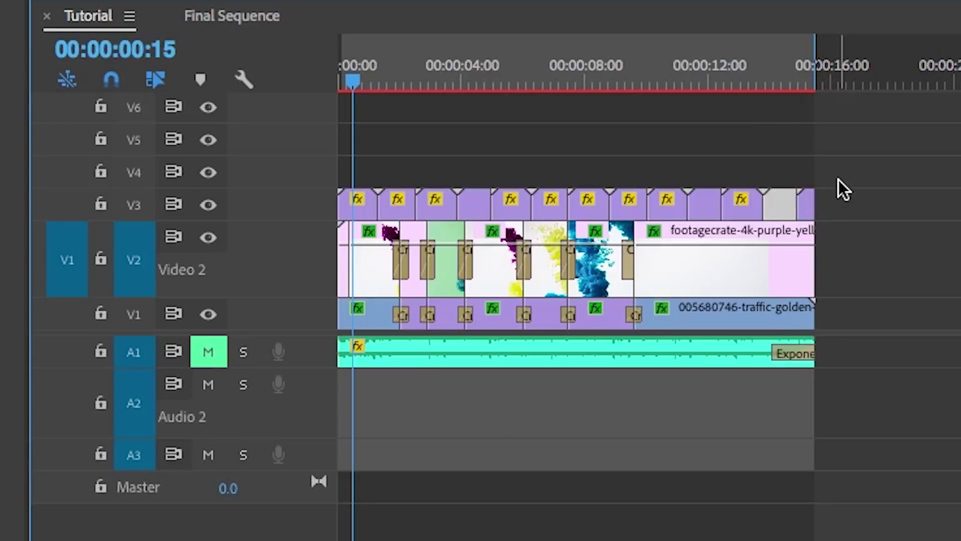
{"action": "mouse_move", "coordinate": [831, 278]}
{"action": "left_mouse_down"}
{"action": "mouse_move", "coordinate": [343, 223]}
{"action": "mouse_move", "coordinate": [311, 193]}
{"action": "mouse_move", "coordinate": [420, 279]}
{"action": "mouse_move", "coordinate": [370, 203]}
{"action": "mouse_move", "coordinate": [368, 241]}
{"action": "left_mouse_up"}
{"action": "left_click", "coordinate": [374, 276]}
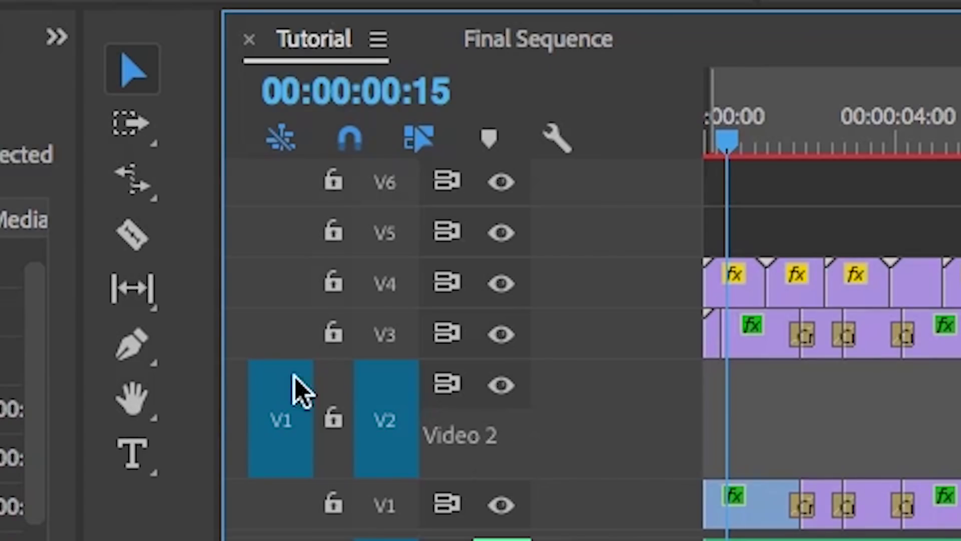
Add an 'Ink Bleeds' title centred horizontally and vertically, then render sequence previews.
{"action": "left_click", "coordinate": [132, 453]}
{"action": "left_click", "coordinate": [322, 280]}
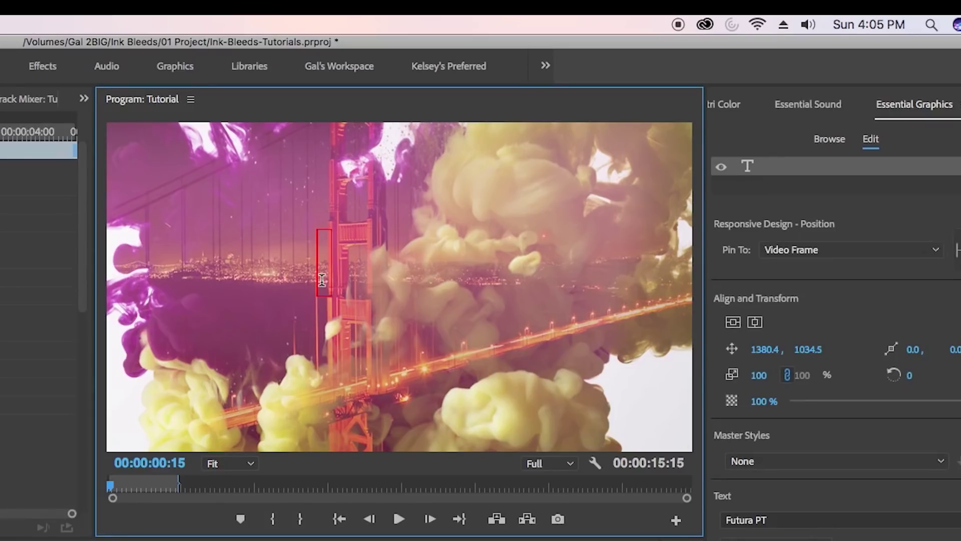
{"action": "type", "text": "Ink Bleed"}
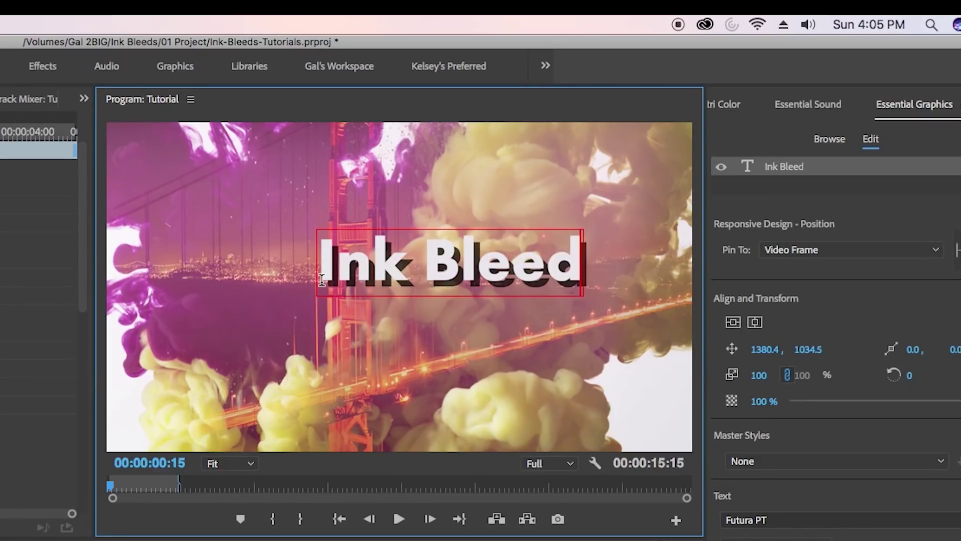
{"action": "type", "text": "s"}
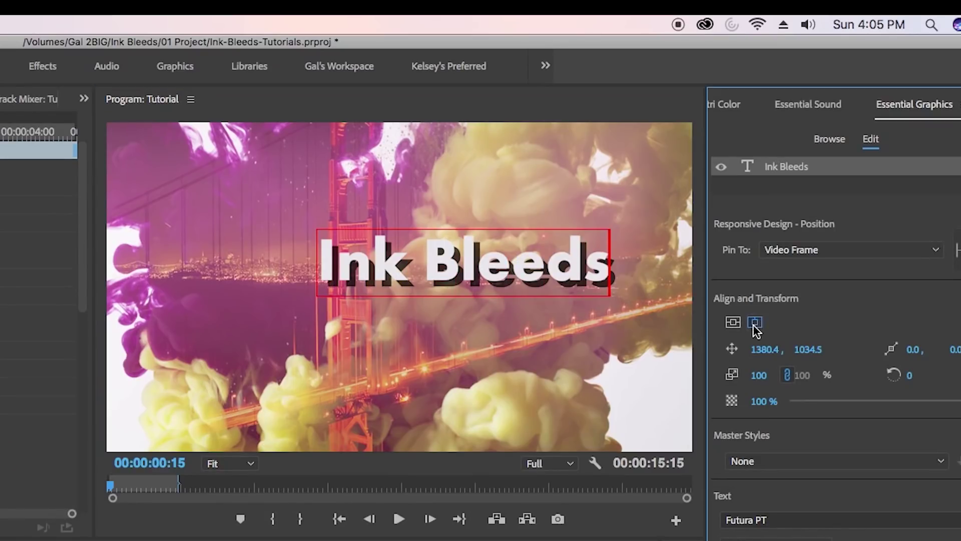
{"action": "left_click", "coordinate": [755, 322]}
{"action": "left_click", "coordinate": [734, 322]}
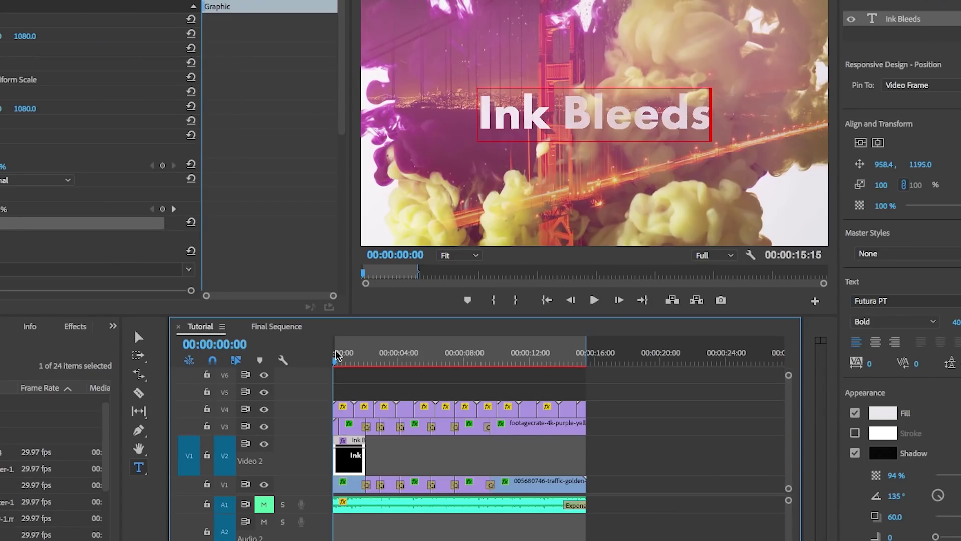
{"action": "left_click_drag", "start_coordinate": [336, 364], "coordinate": [350, 366]}
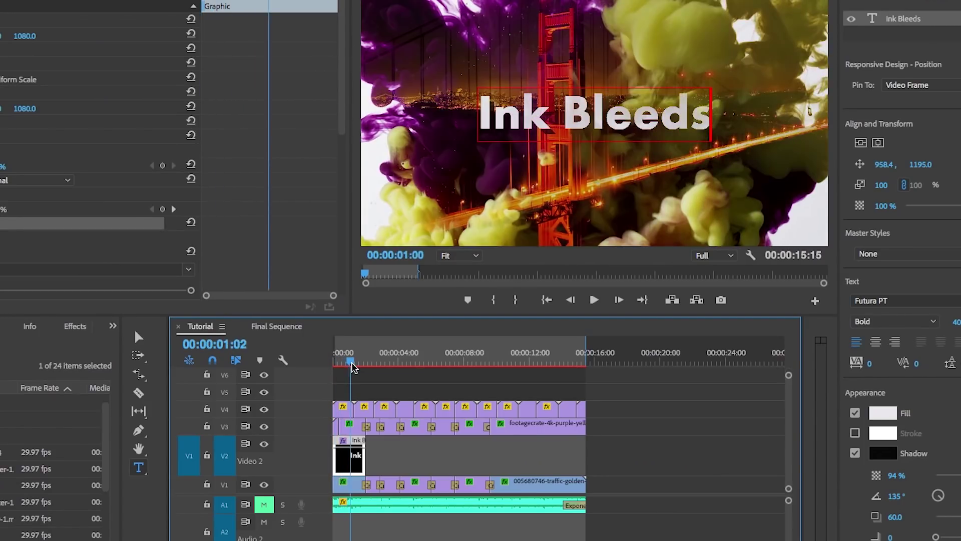
{"action": "key", "text": "Return"}
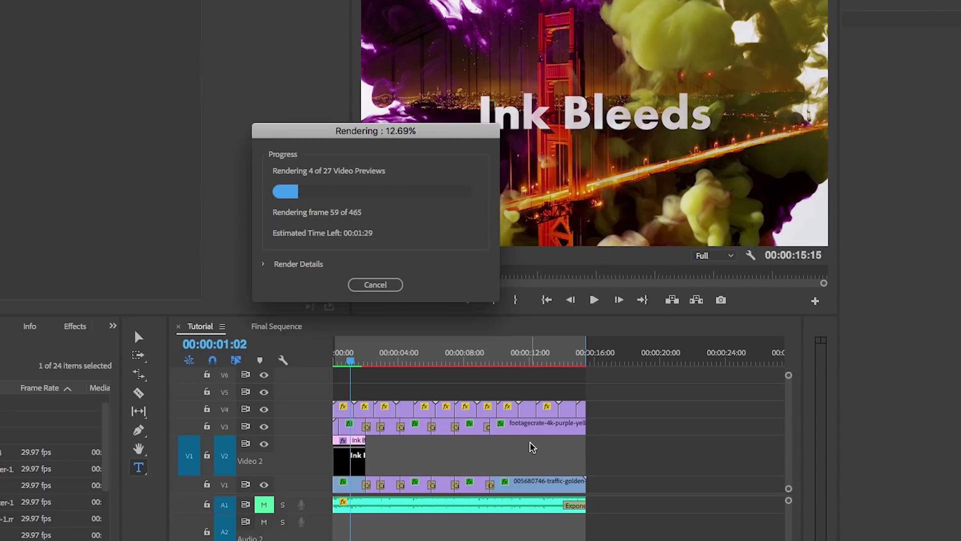